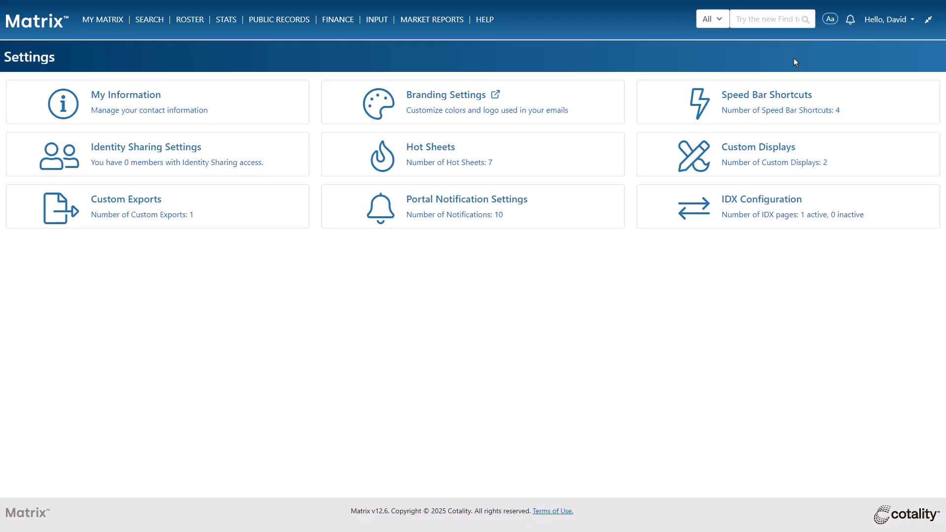
Step: Open the Branding Center from the Matrix branding settings and from the OneHome agent portal
click(886, 22)
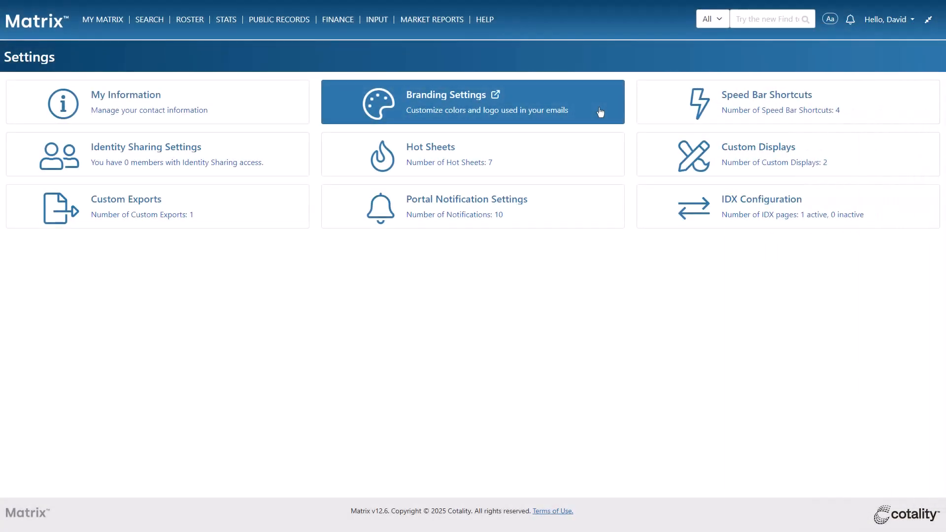
click(600, 113)
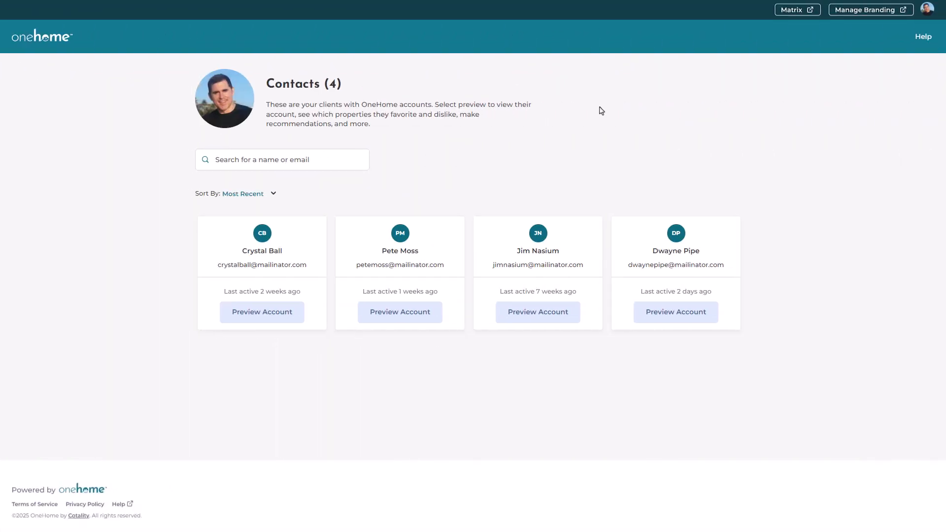
click(927, 13)
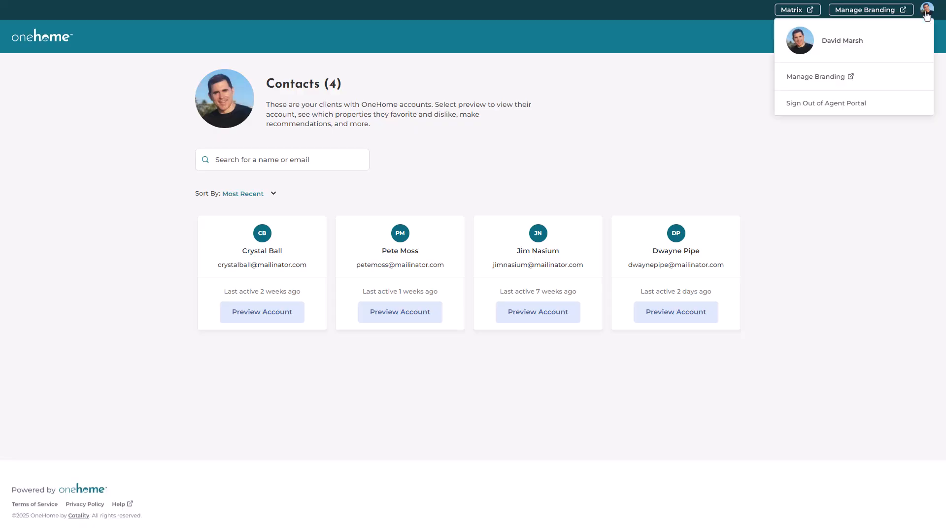
click(909, 81)
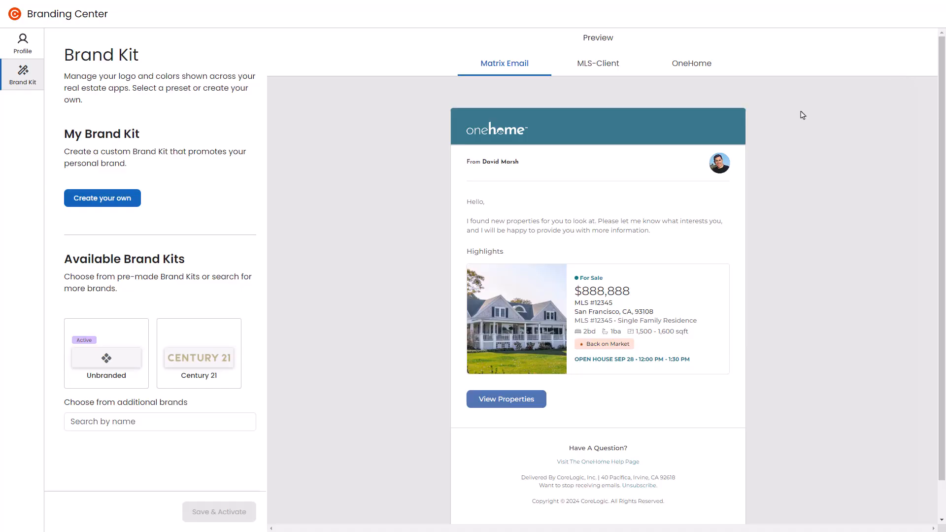
Step: Preview the Century 21 brand kit, find the RE/MAX kit among the additional brands, and save and activate RE/MAX
click(186, 359)
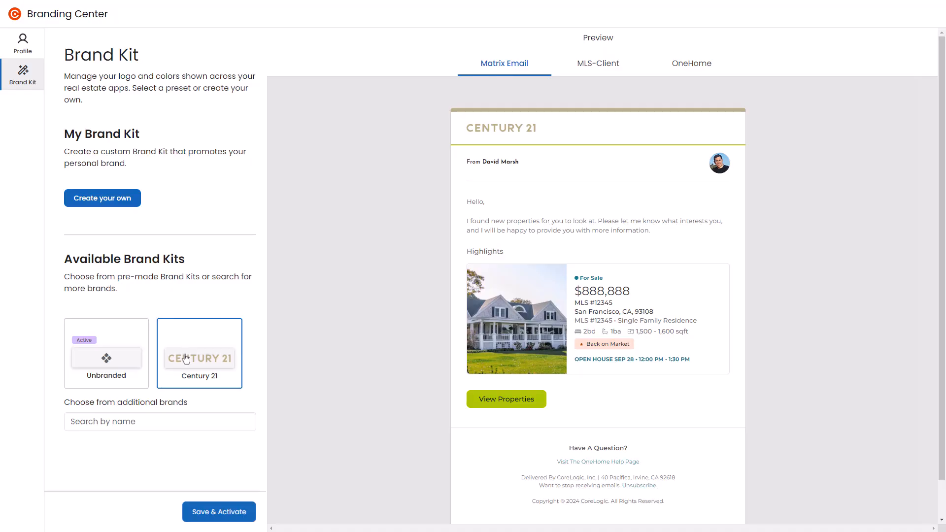
click(197, 417)
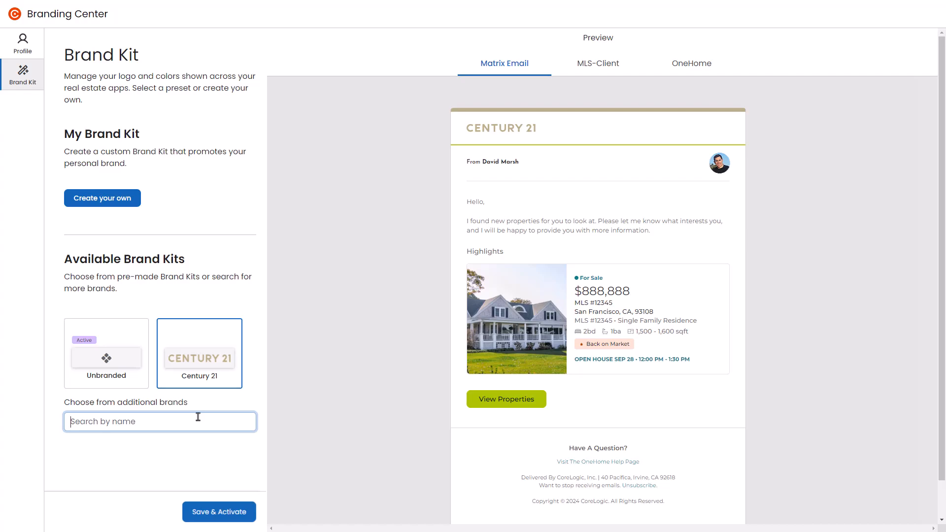
text(r)
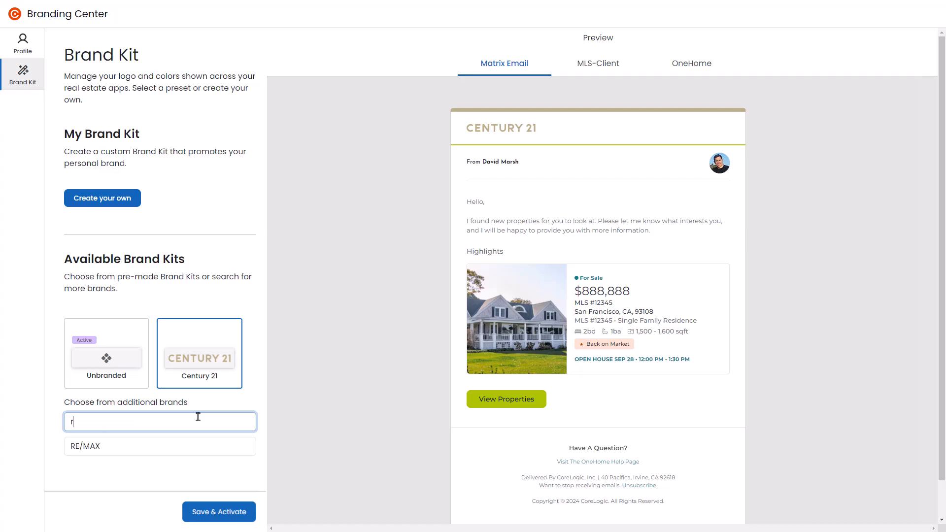
click(199, 447)
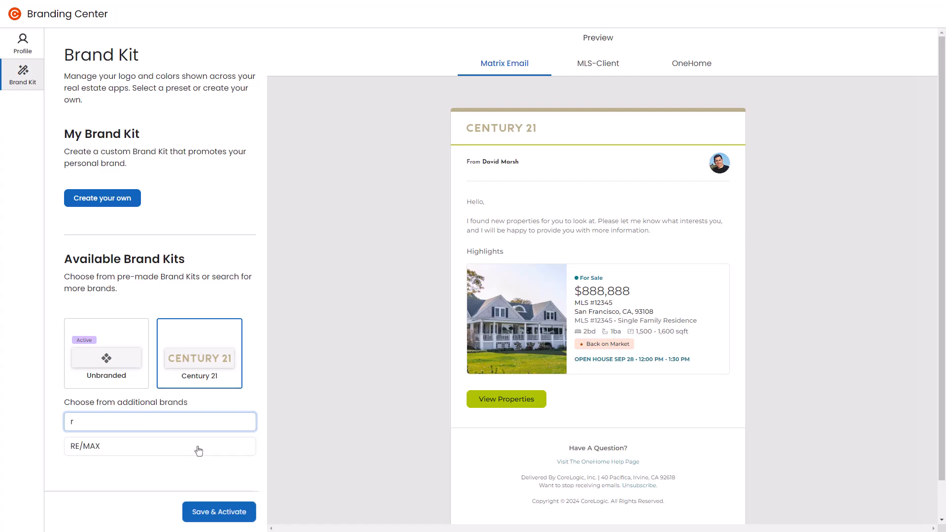
click(210, 513)
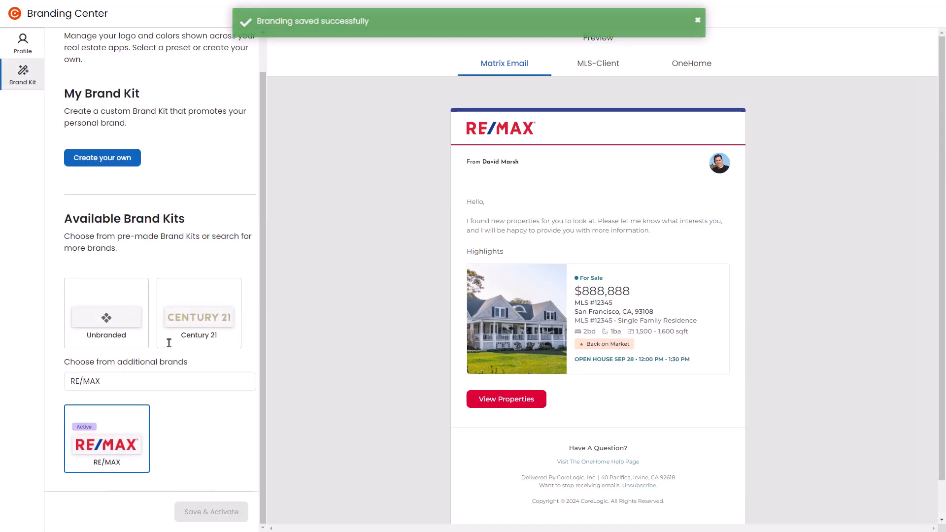
Step: Start a custom brand kit and add the Dream Real Estate logo image from the Branding Center folder
click(116, 167)
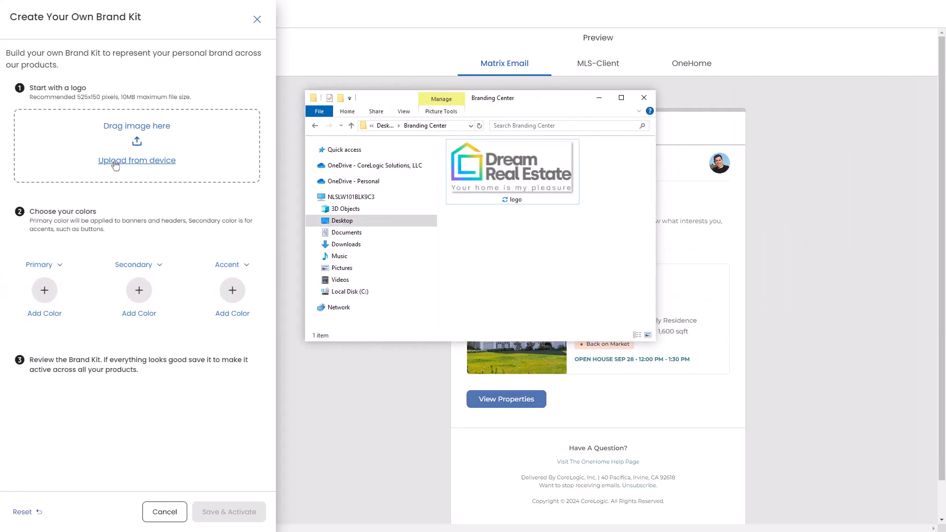
drag(495, 167, 165, 141)
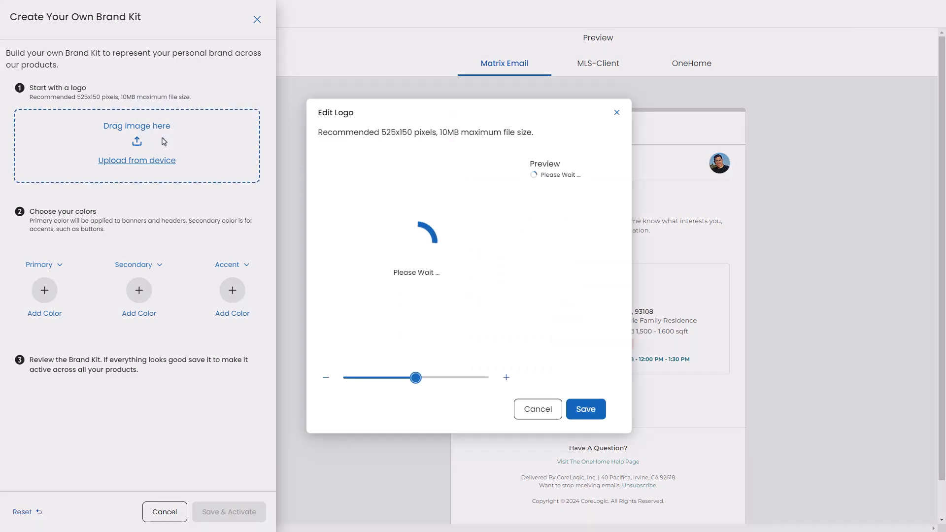
click(138, 165)
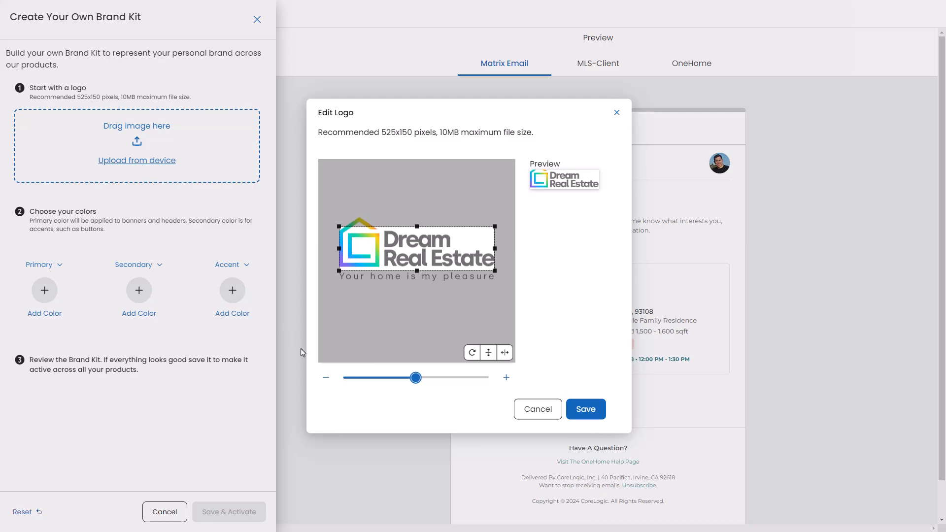
Step: Zoom the logo out, fit the crop frame around the house icon and Dream Real Estate text, and save the logo
click(327, 379)
click(327, 378)
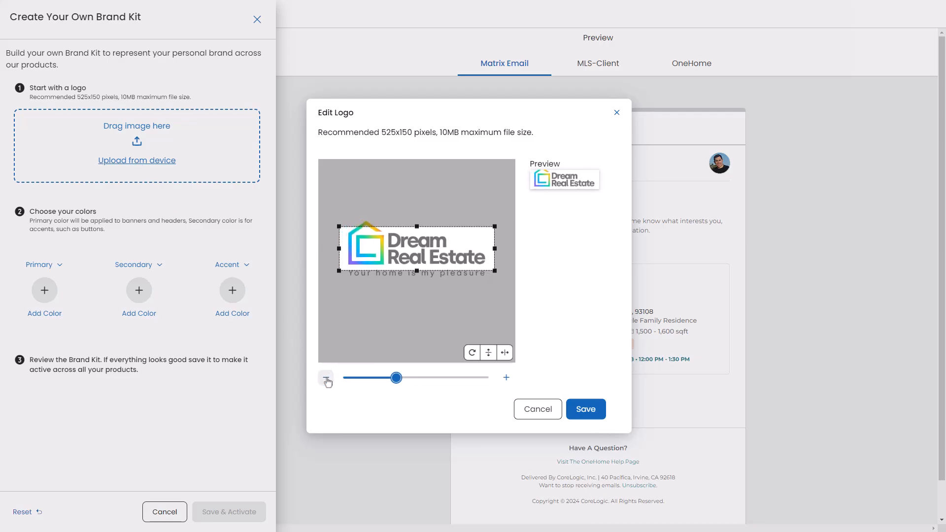
click(326, 378)
click(327, 379)
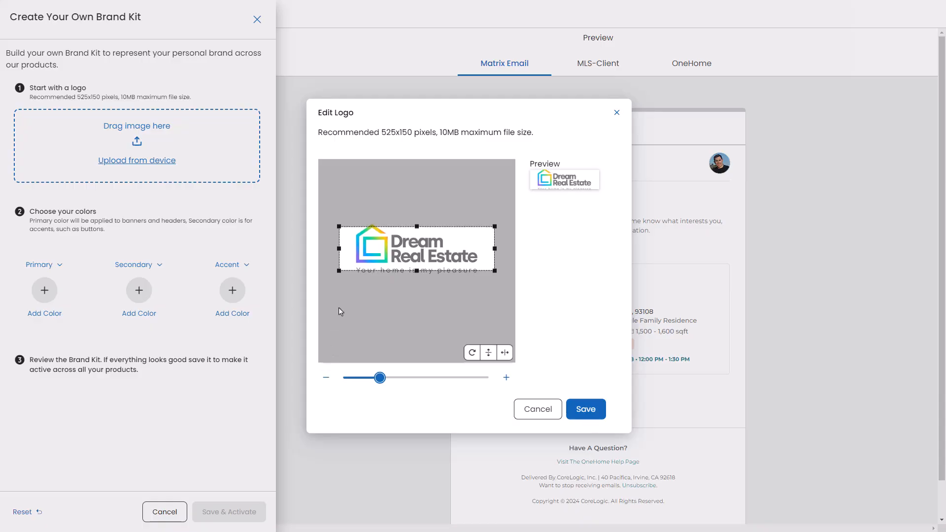
drag(339, 248, 350, 247)
drag(417, 247, 409, 243)
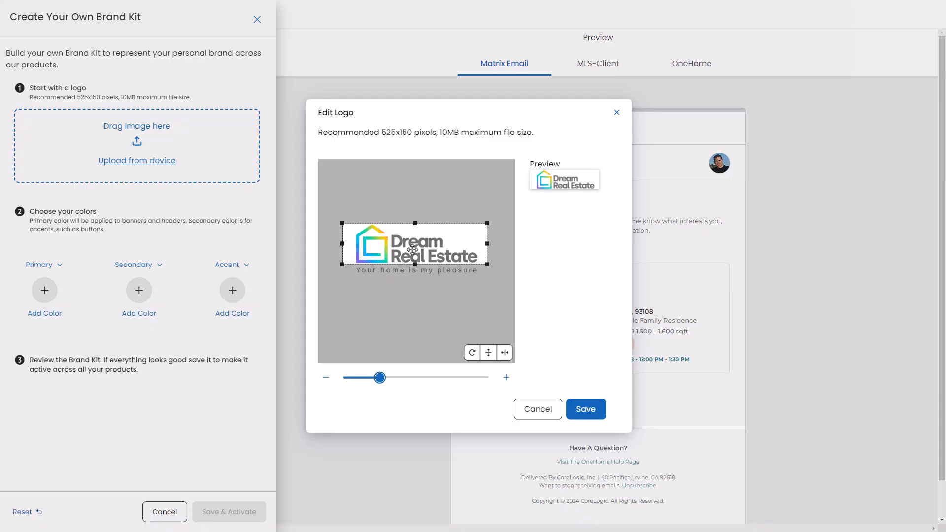
click(582, 409)
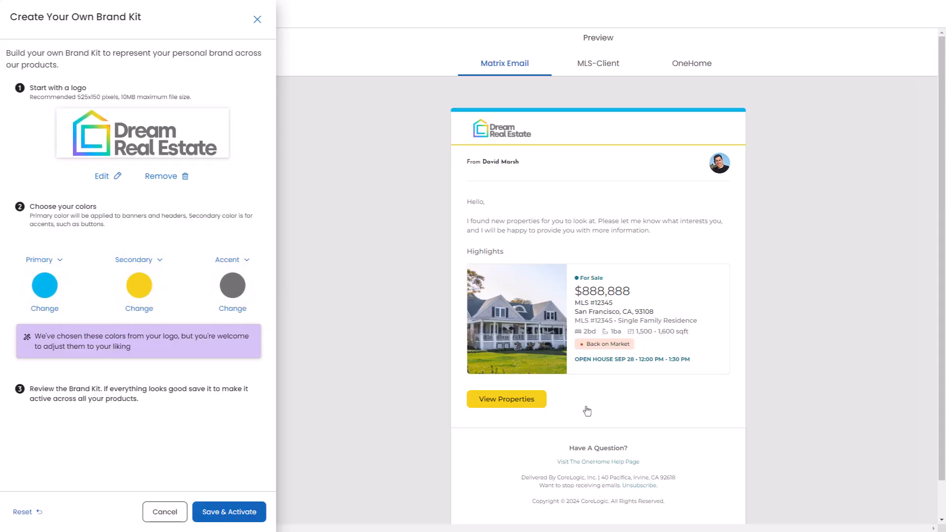
Step: Make the grey accent color the secondary color, swapping the two, and change the secondary color to #5FFDC3
click(224, 261)
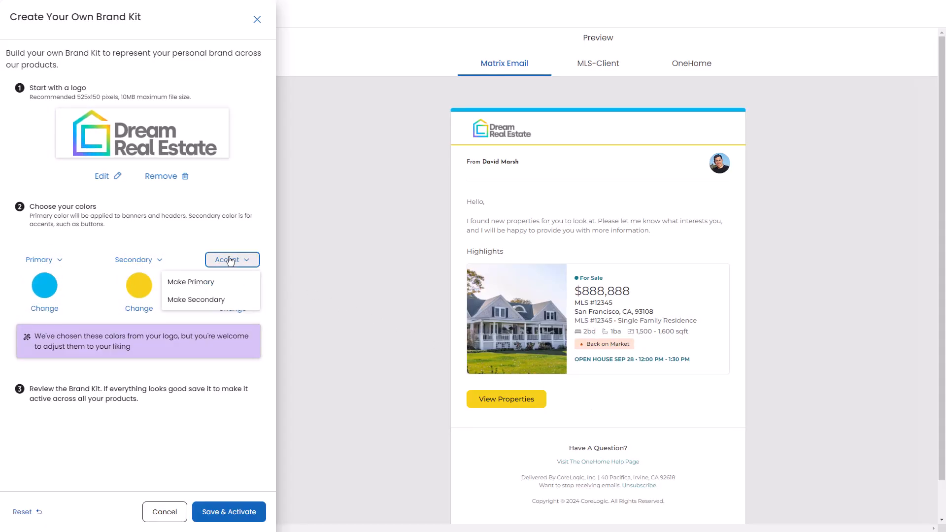
click(214, 300)
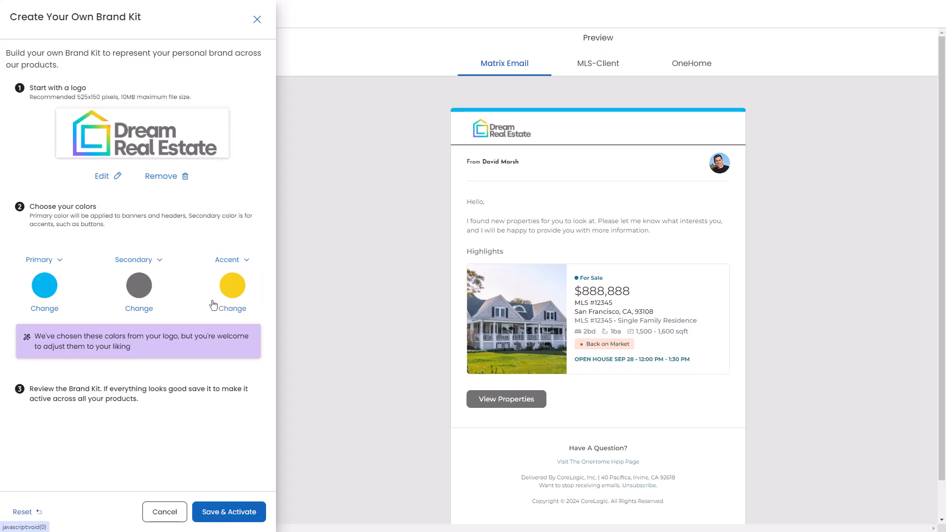
click(140, 287)
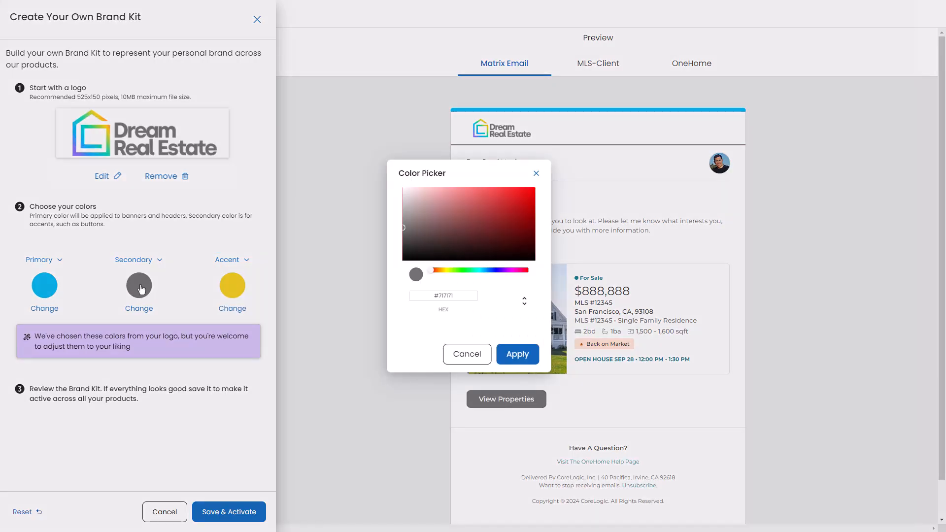
click(473, 271)
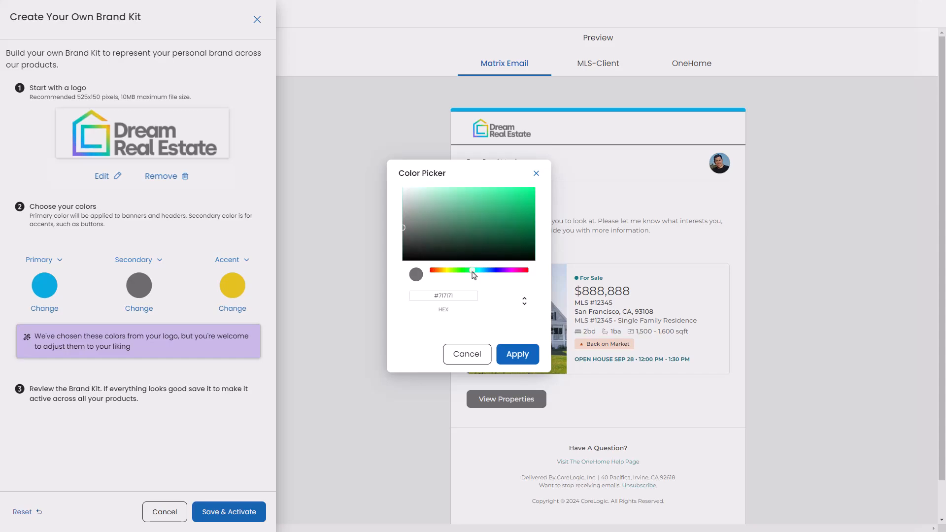
click(529, 193)
double_click(445, 295)
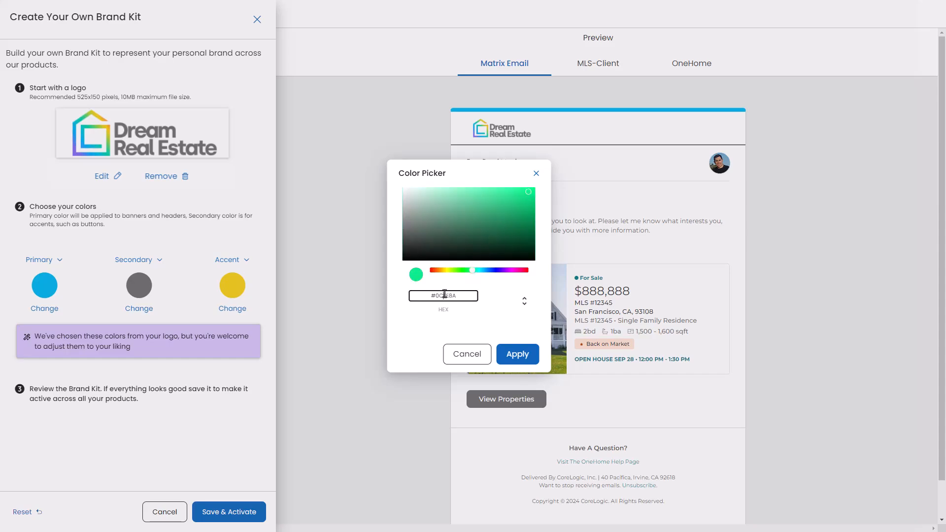
text(5FFDC3)
click(525, 306)
click(525, 305)
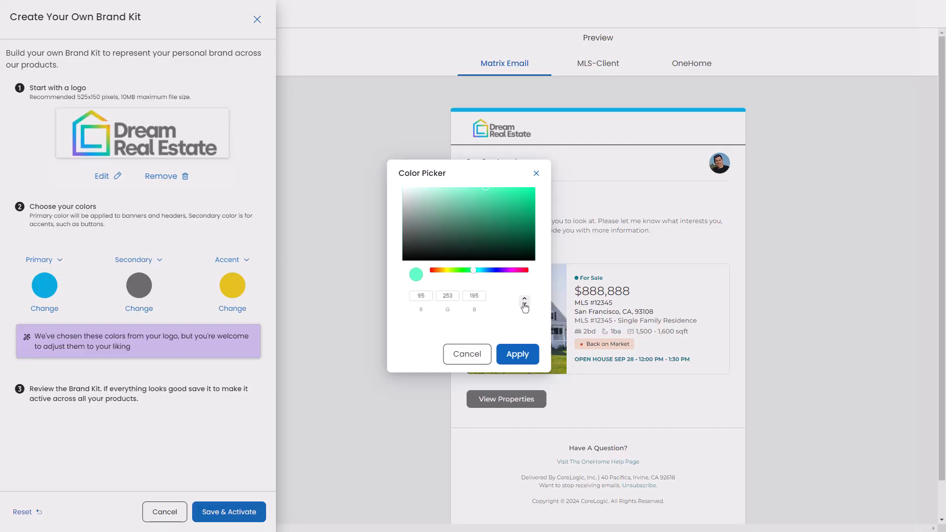
click(525, 306)
click(518, 356)
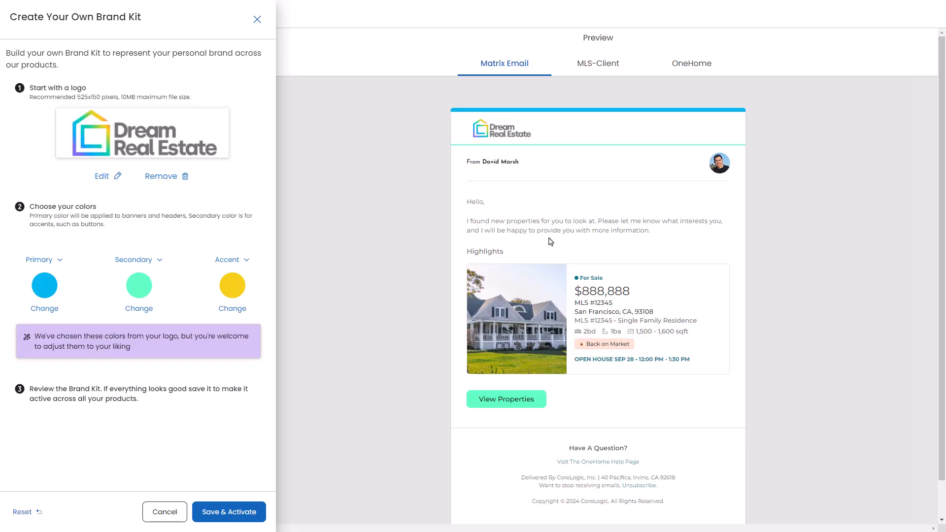
Step: Preview the custom brand kit in MLS-Client, OneHome desktop and mobile, and Matrix Email, and save and activate it
click(597, 73)
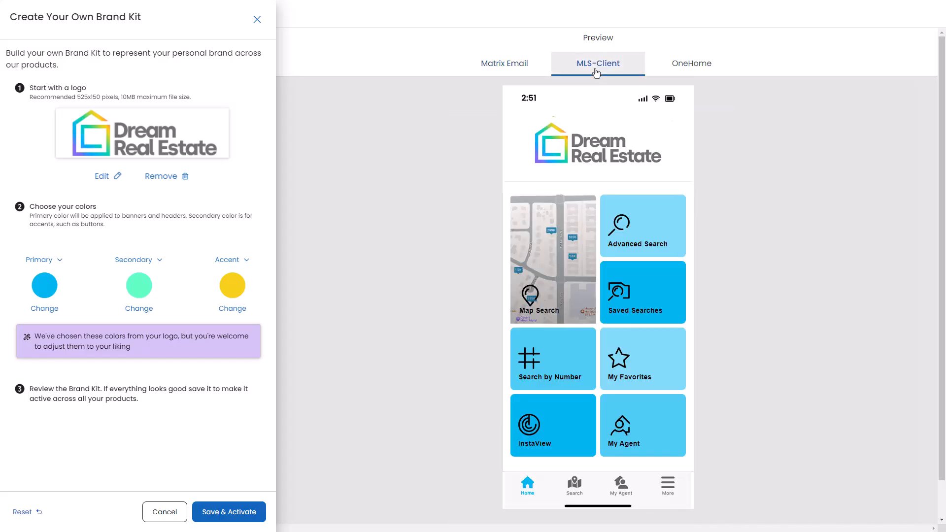
click(712, 69)
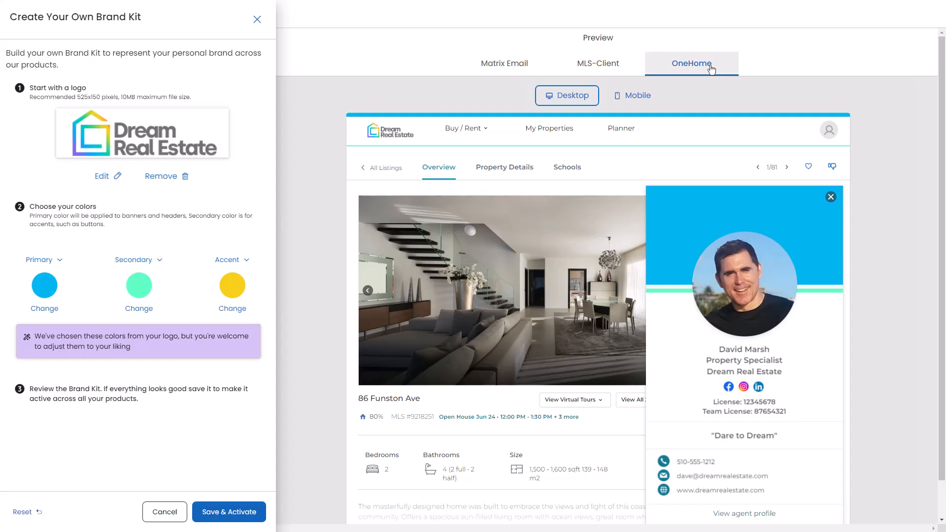
click(629, 97)
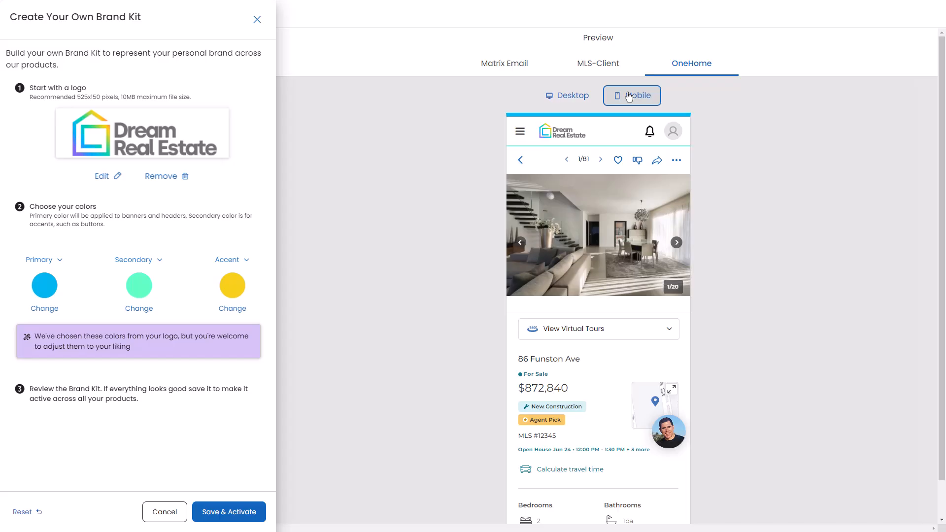
click(503, 71)
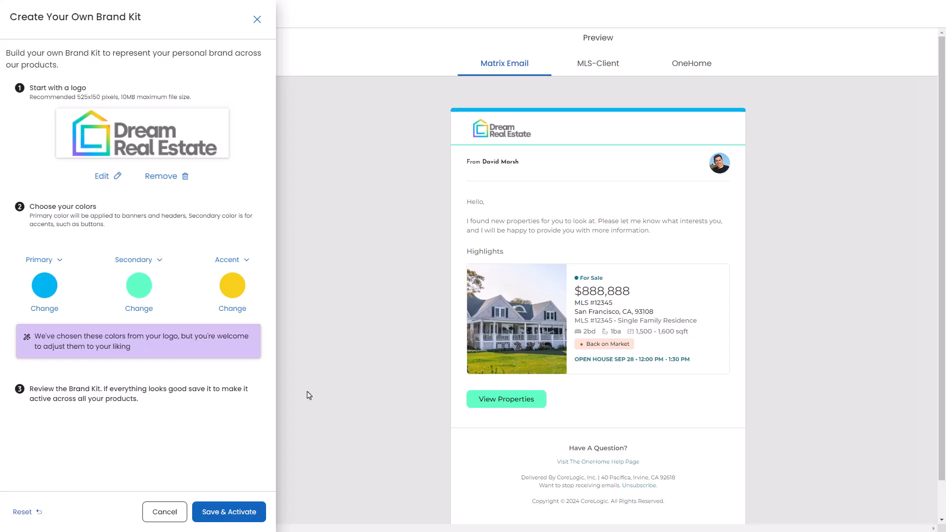
click(233, 513)
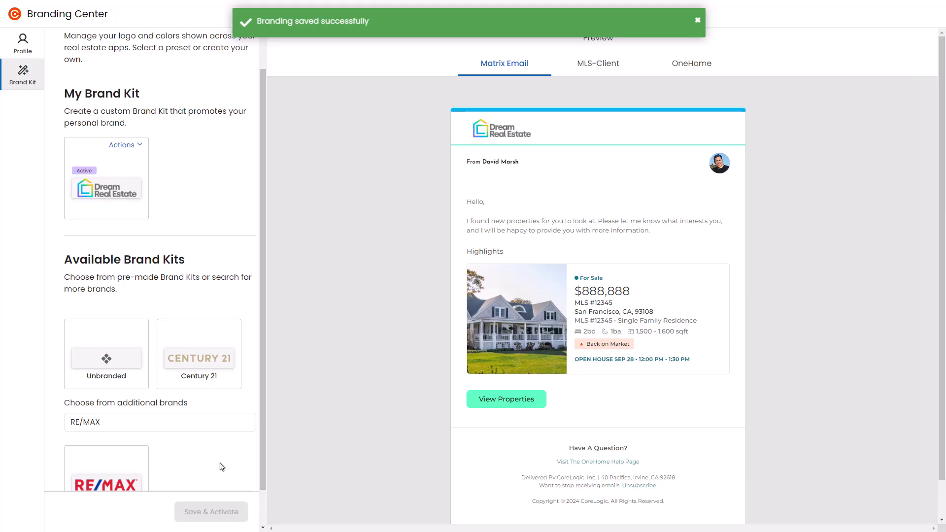
Step: Open the Dream Real Estate brand kit for editing, return to the kit overview, and remove the kit
click(133, 152)
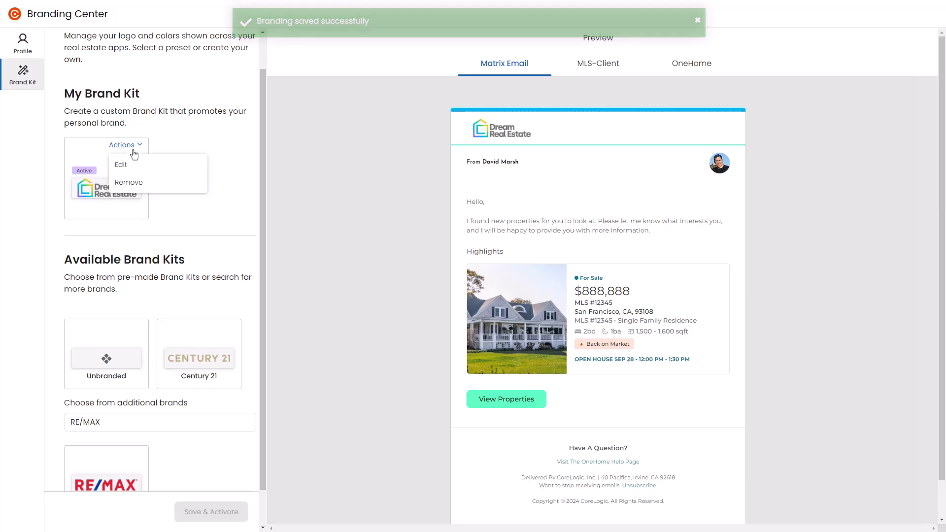
click(119, 168)
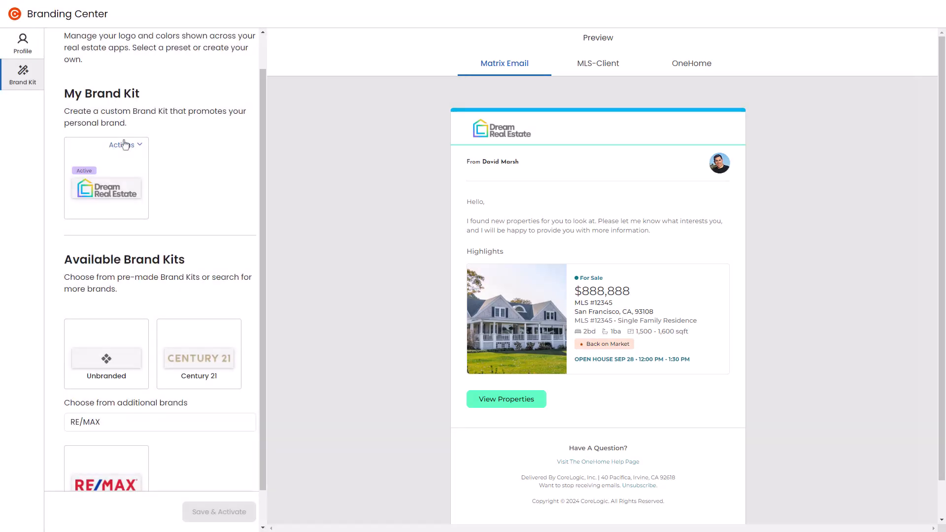
click(125, 145)
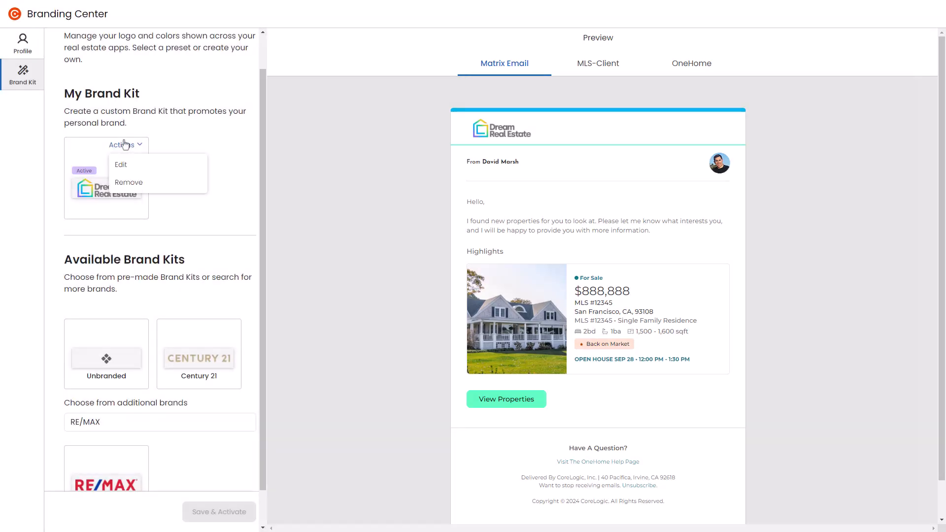
click(129, 183)
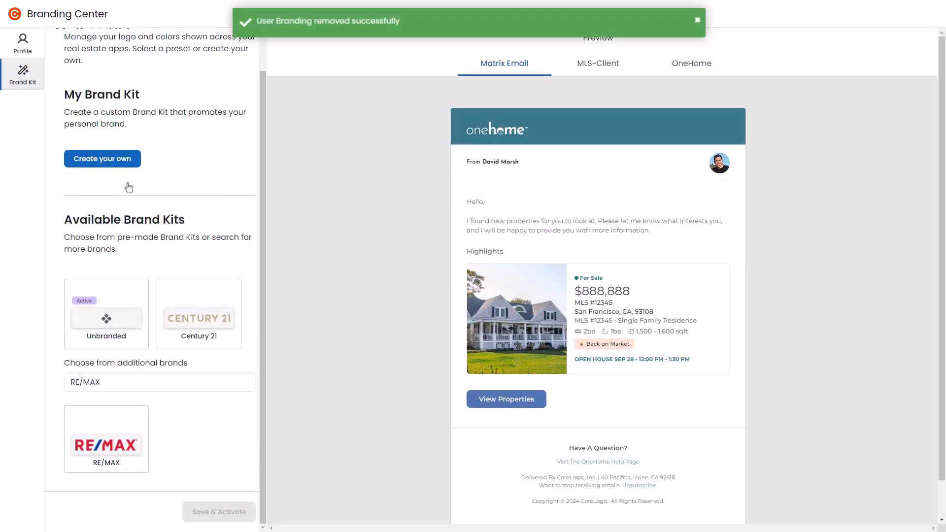